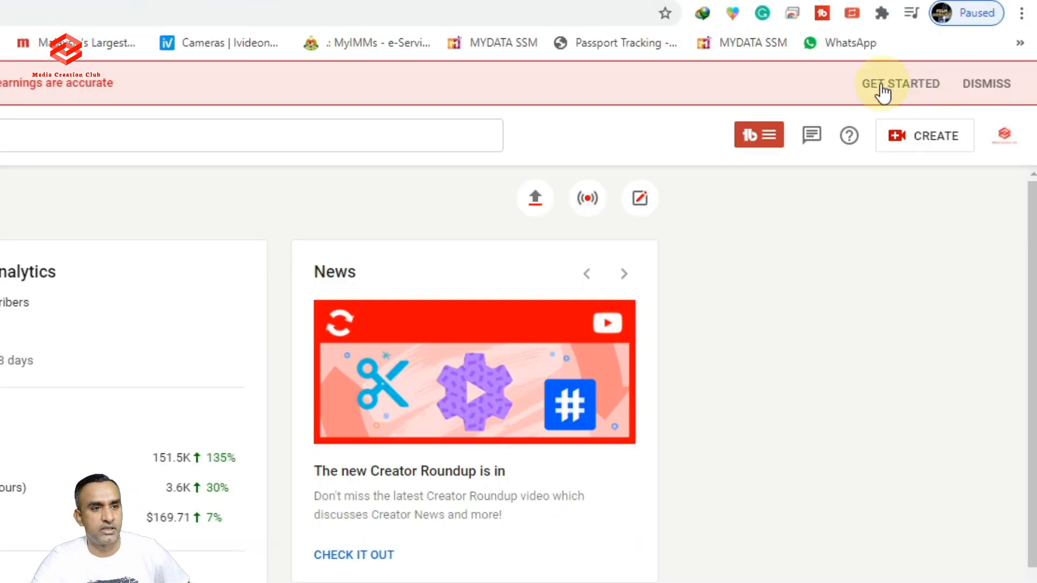
# Follow the tax notice to the U.S. tax requirements for YouTube earnings help article and read it.
pyautogui.click(914, 89)
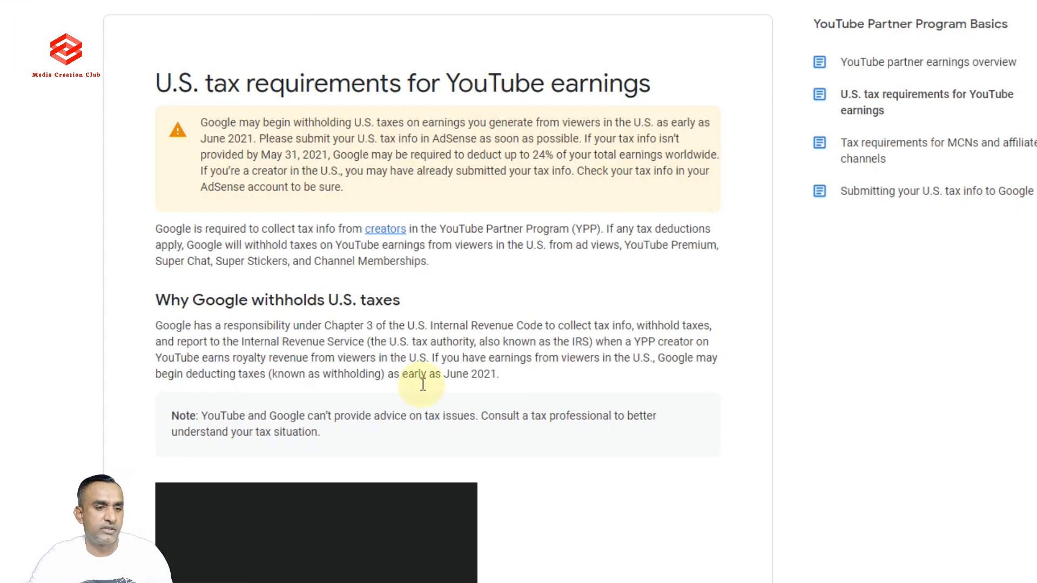
pyautogui.scroll(-4, 552, 308)
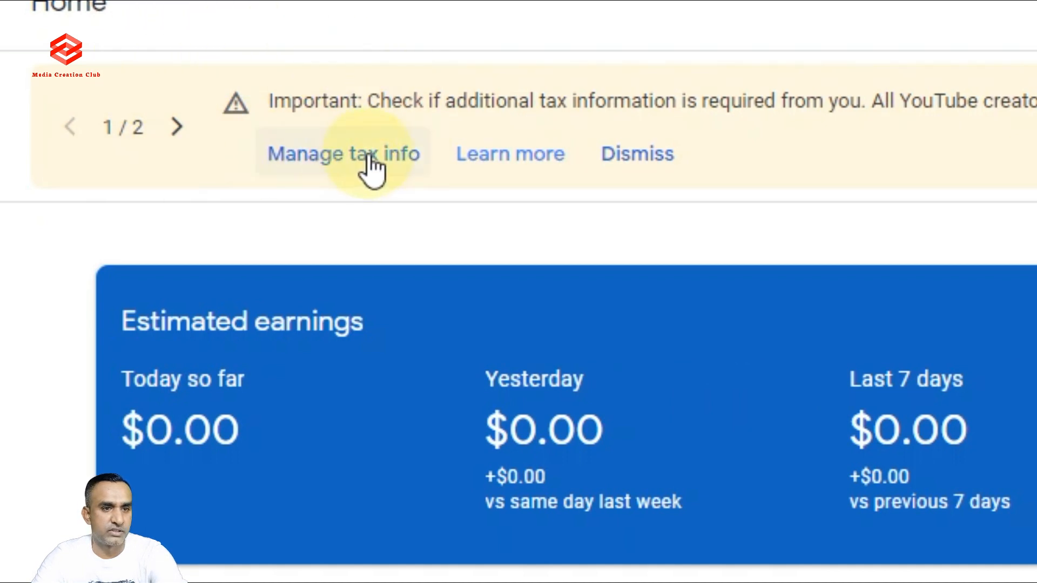
# Go to Manage tax info from the AdSense Home banner.
pyautogui.click(340, 162)
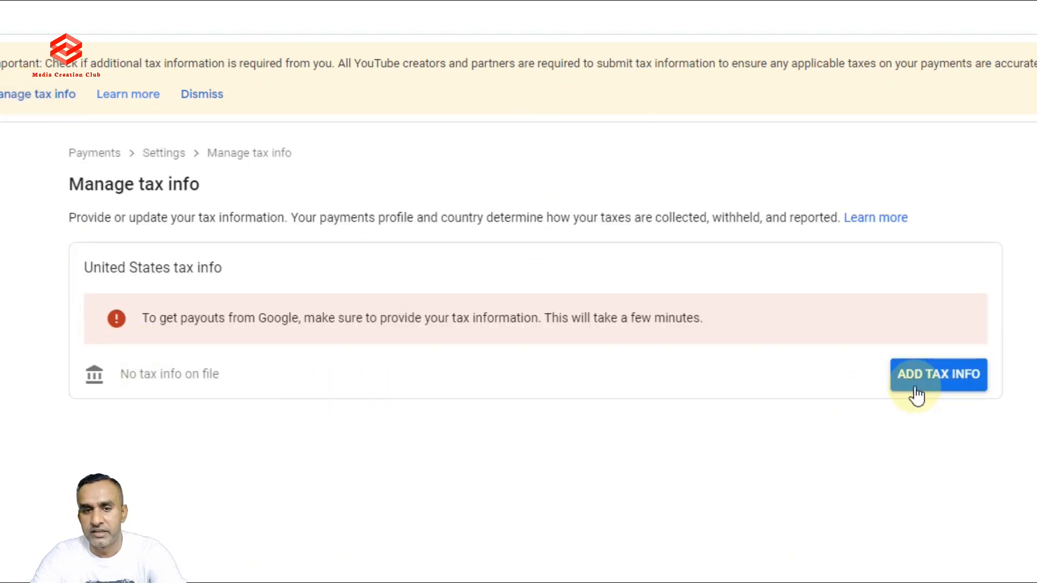
# Start adding United States tax info and verify sign-in with the account password.
pyautogui.click(943, 384)
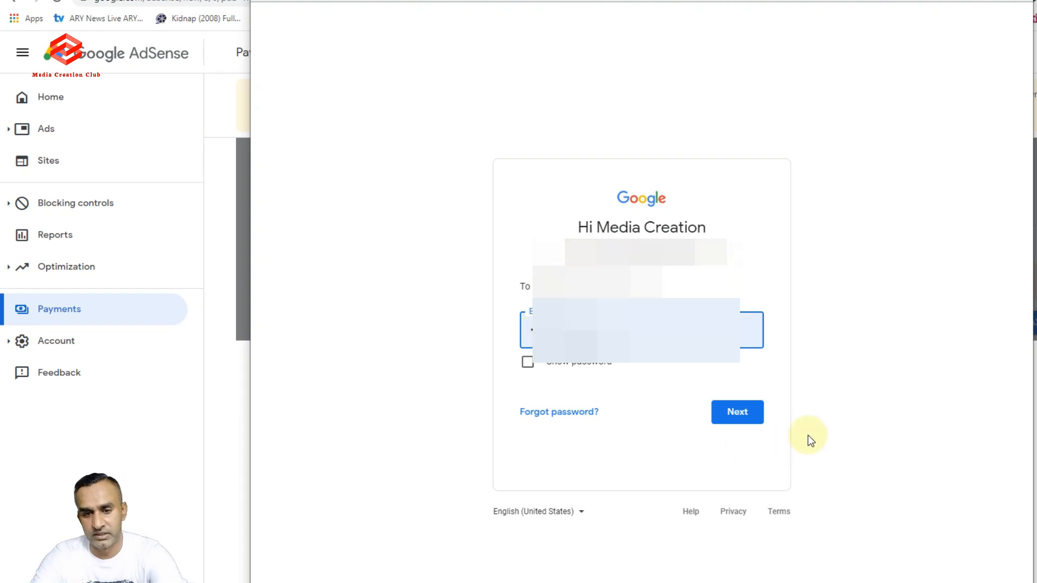
pyautogui.click(736, 416)
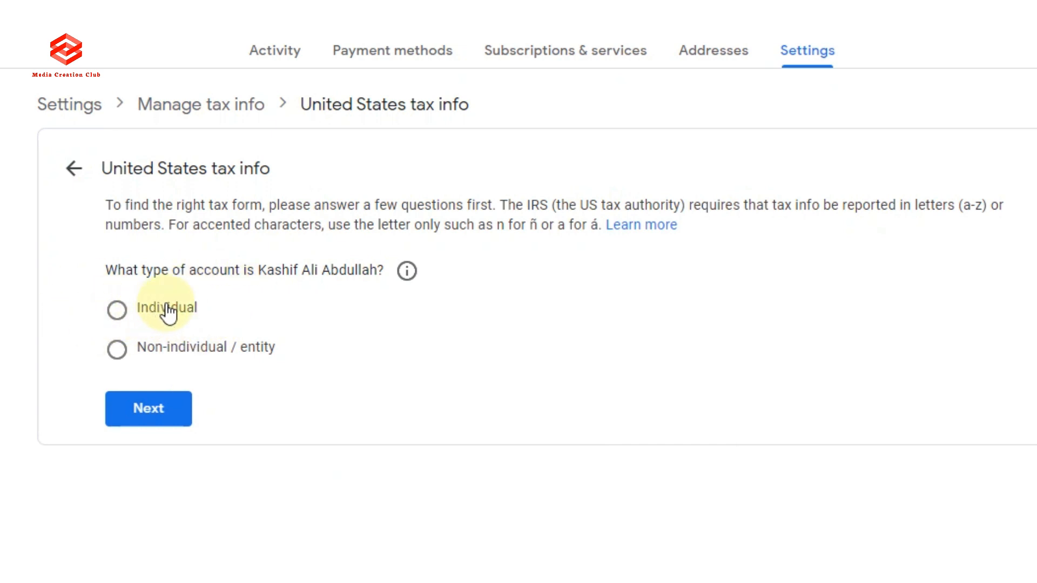
# Declare an Individual account, not a US citizen or resident, and start the W-8BEN form.
pyautogui.click(121, 318)
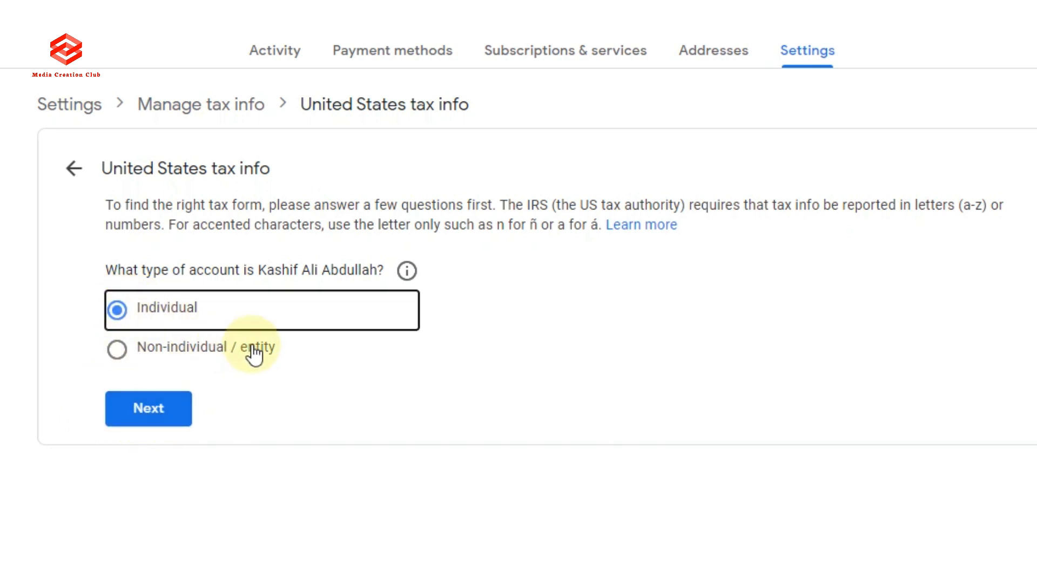
pyautogui.click(159, 415)
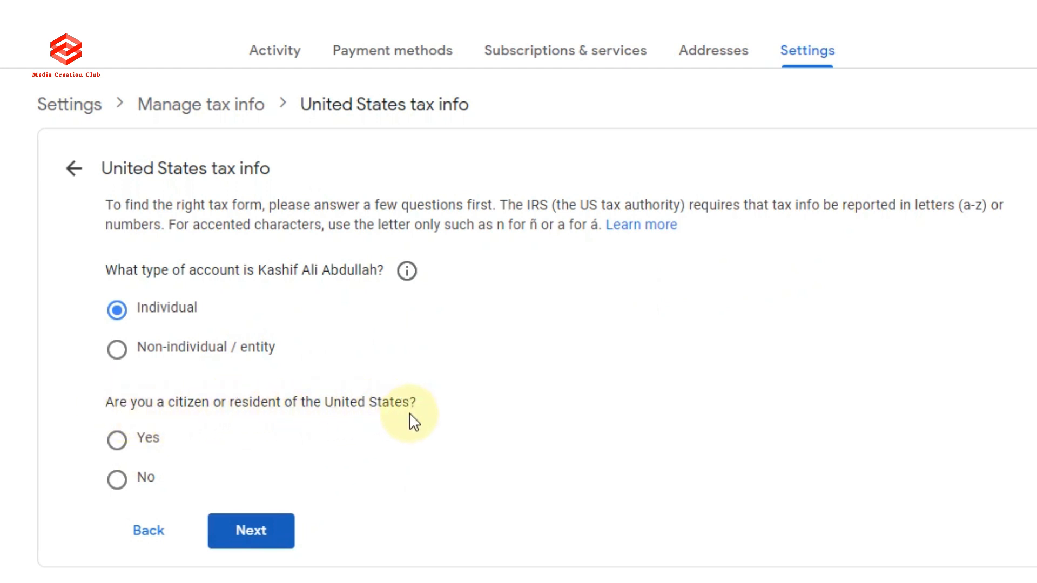
pyautogui.click(117, 482)
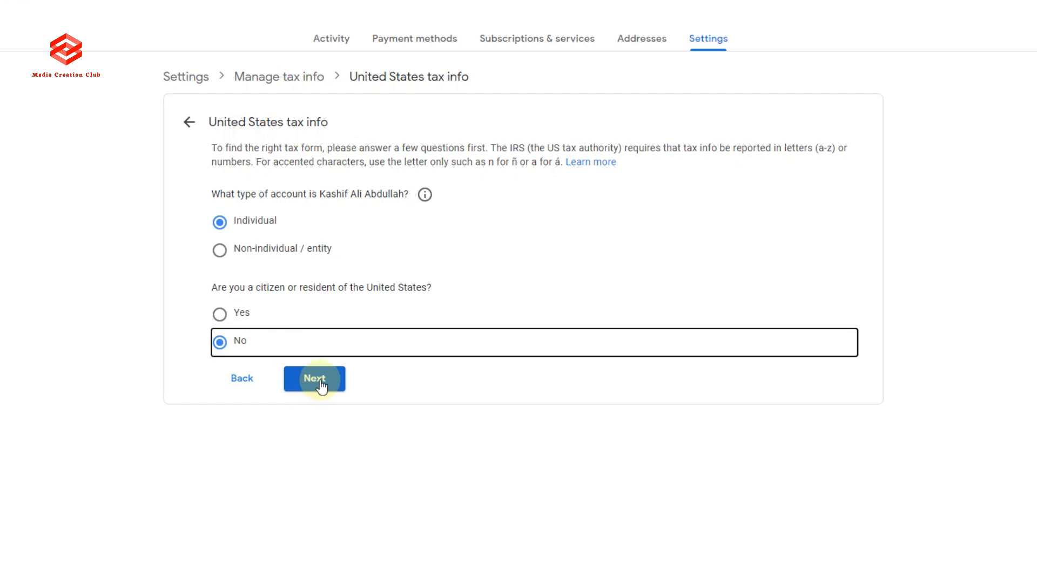
pyautogui.click(318, 380)
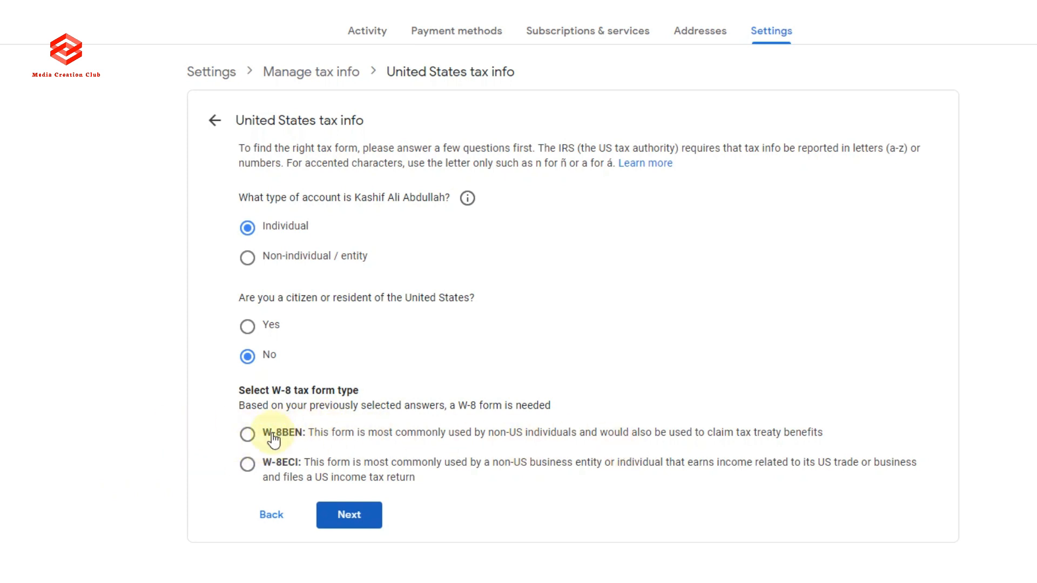
pyautogui.click(248, 434)
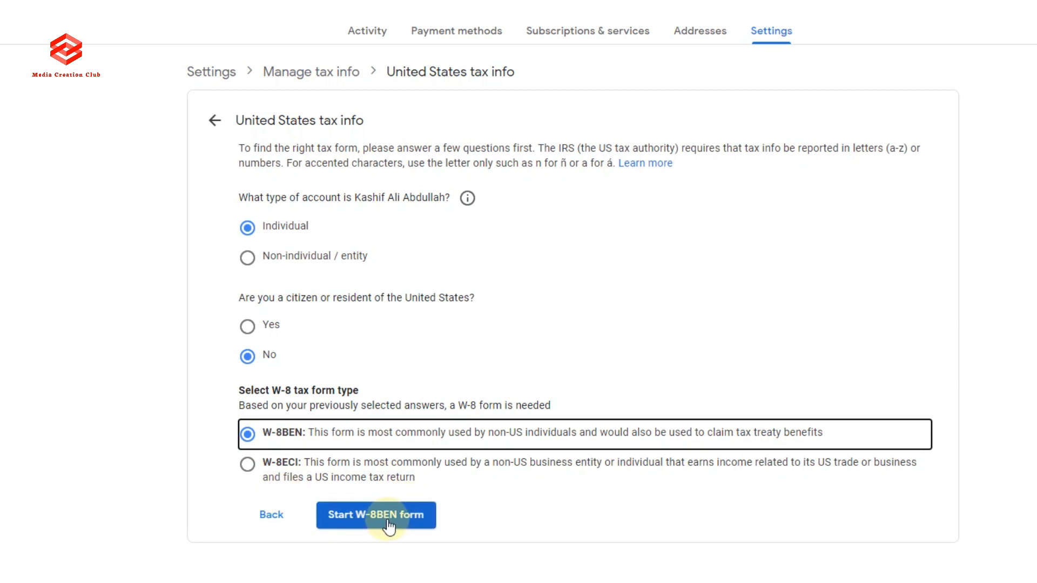
pyautogui.click(420, 519)
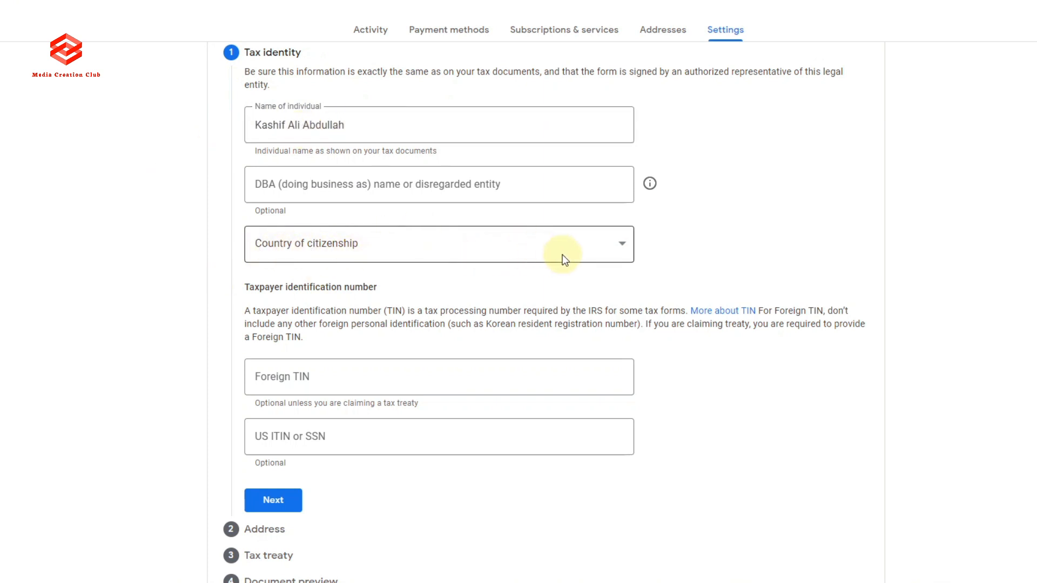
# Set Pakistan as country of citizenship, enter the national ID number as foreign TIN, and continue.
pyautogui.click(621, 247)
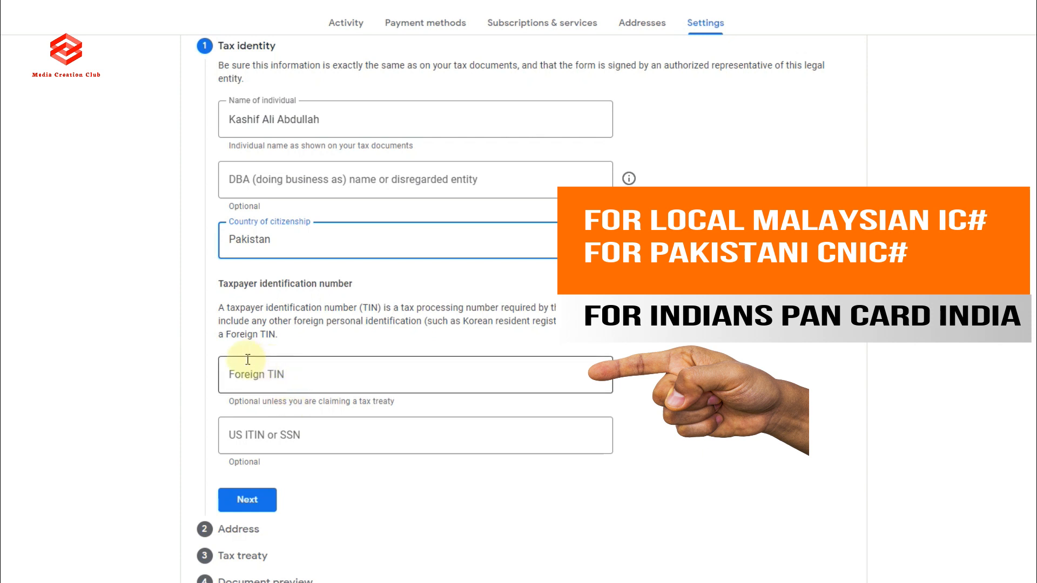
pyautogui.click(292, 378)
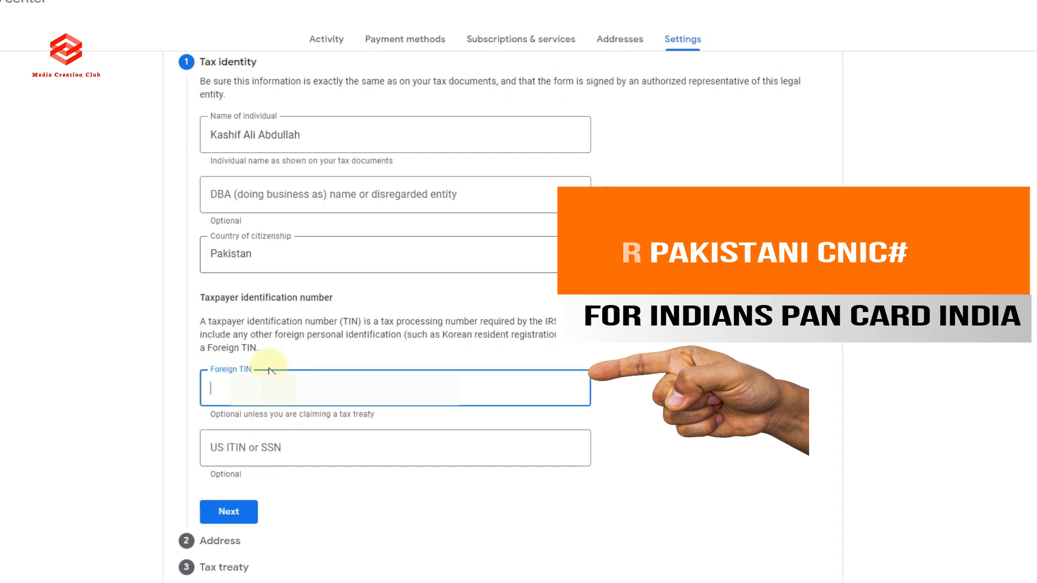
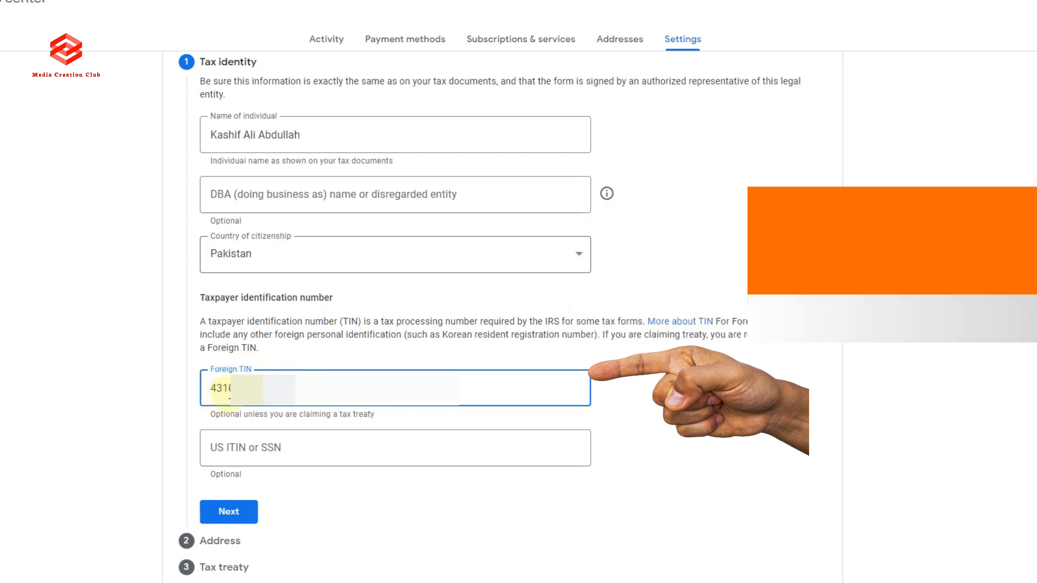
pyautogui.scroll(-3, 331, 564)
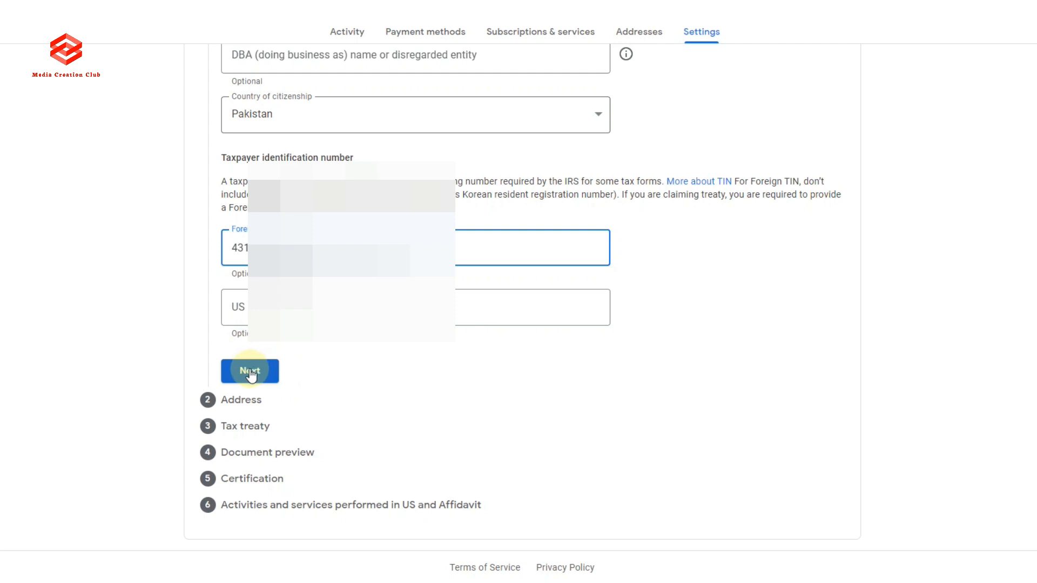
pyautogui.click(273, 376)
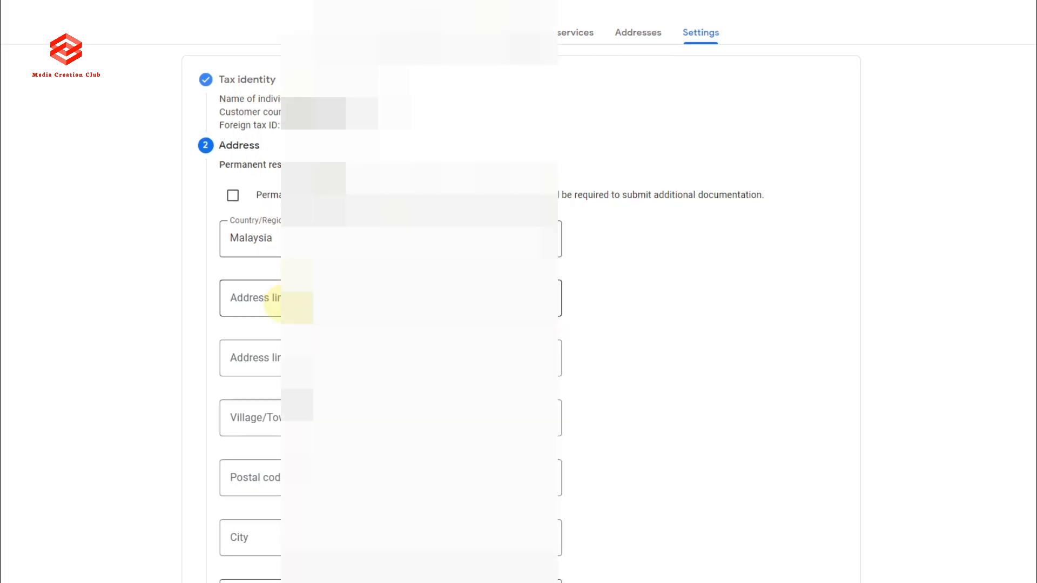
# Fill the residence address from saved suggestions with state Kuala Lumpur, reusing it as mailing address.
pyautogui.click(279, 298)
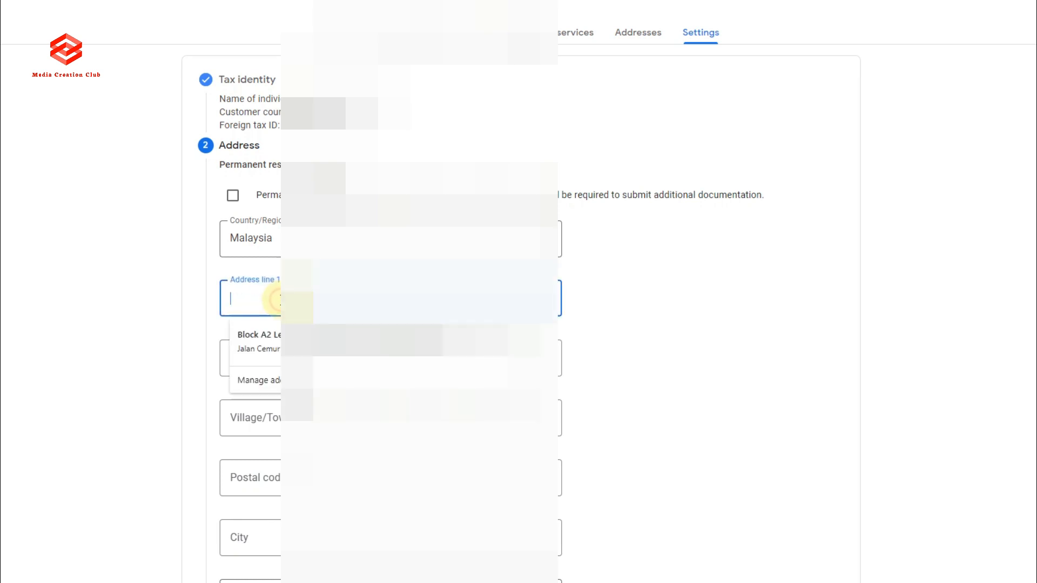
pyautogui.click(296, 340)
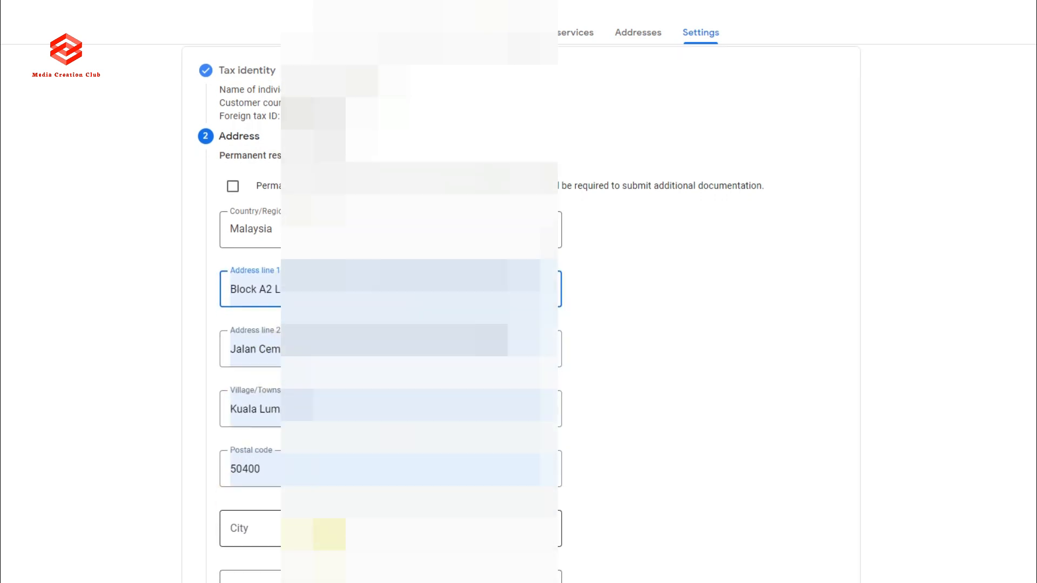
pyautogui.scroll(-6, 297, 435)
pyautogui.click(270, 201)
pyautogui.click(259, 249)
pyautogui.click(264, 271)
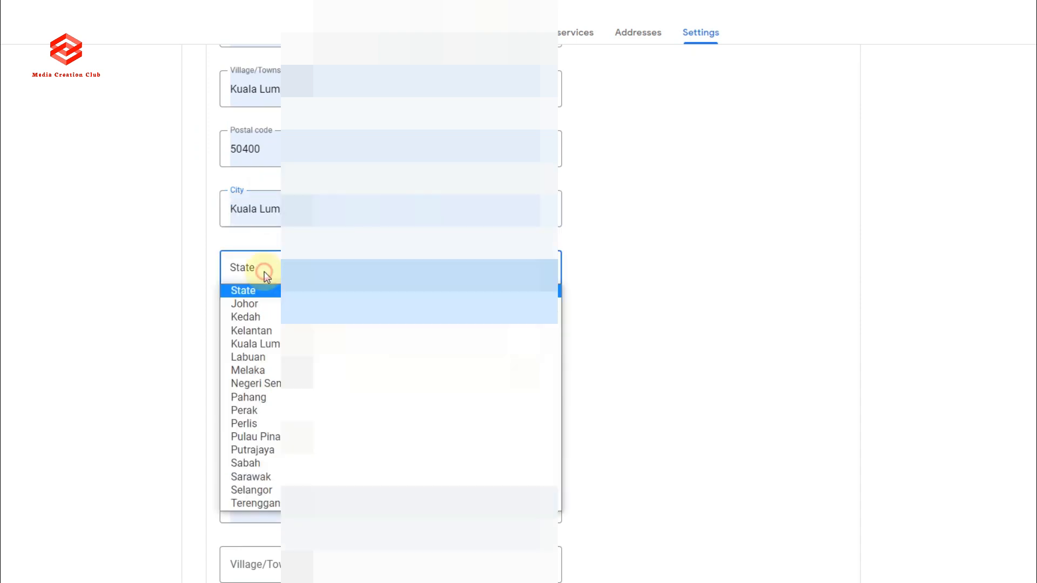
pyautogui.click(267, 343)
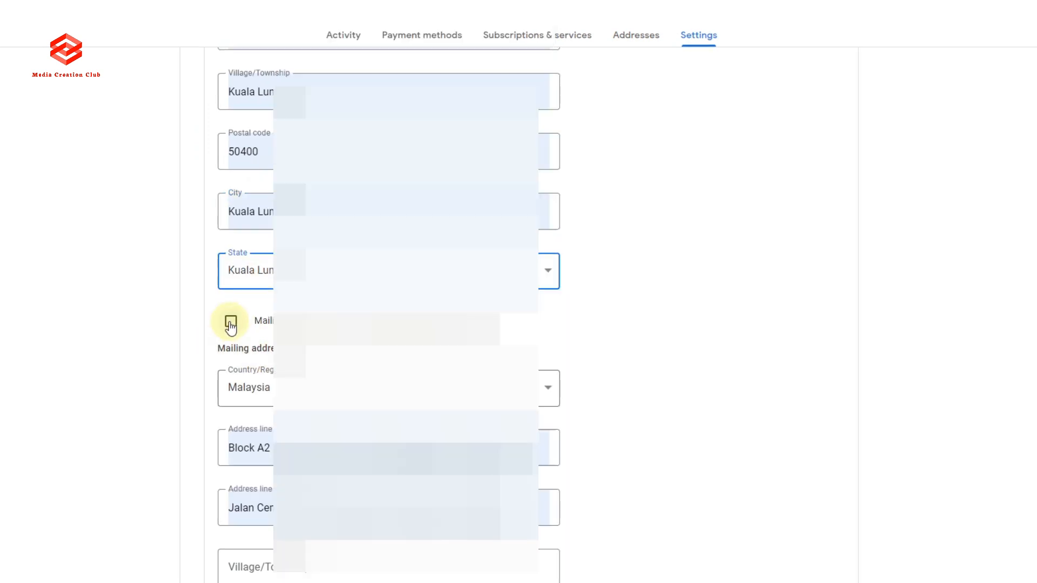
pyautogui.click(231, 324)
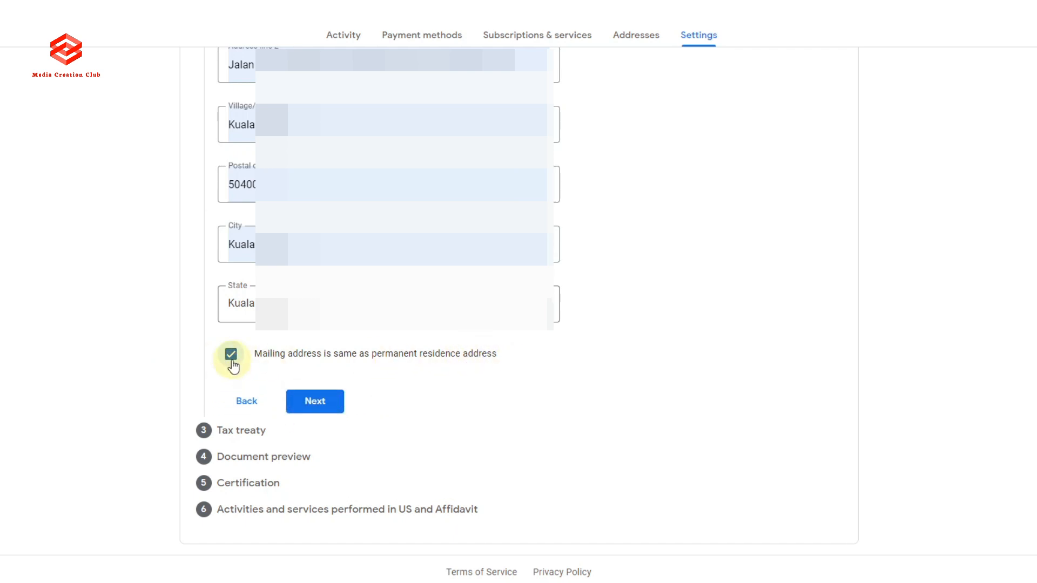
pyautogui.click(318, 404)
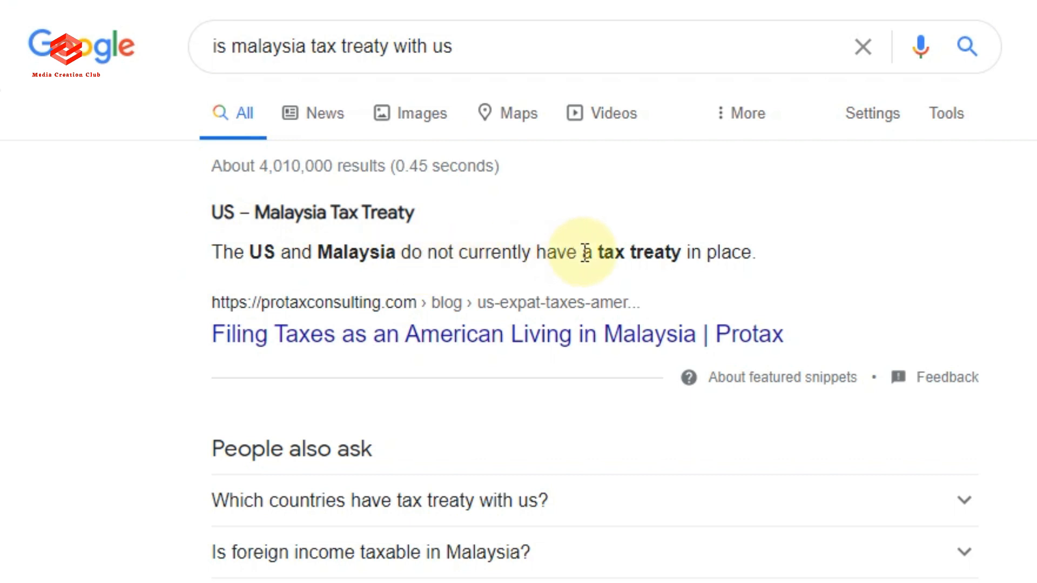
pyautogui.click(736, 256)
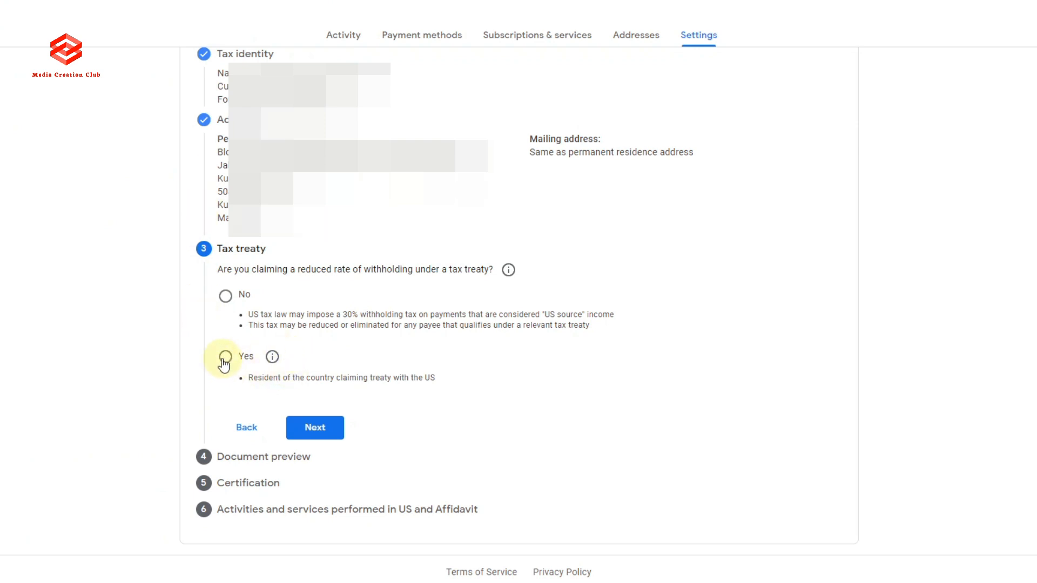
# Answer No to claiming a reduced treaty rate and confirm the W-8BEN document preview was reviewed.
pyautogui.click(226, 296)
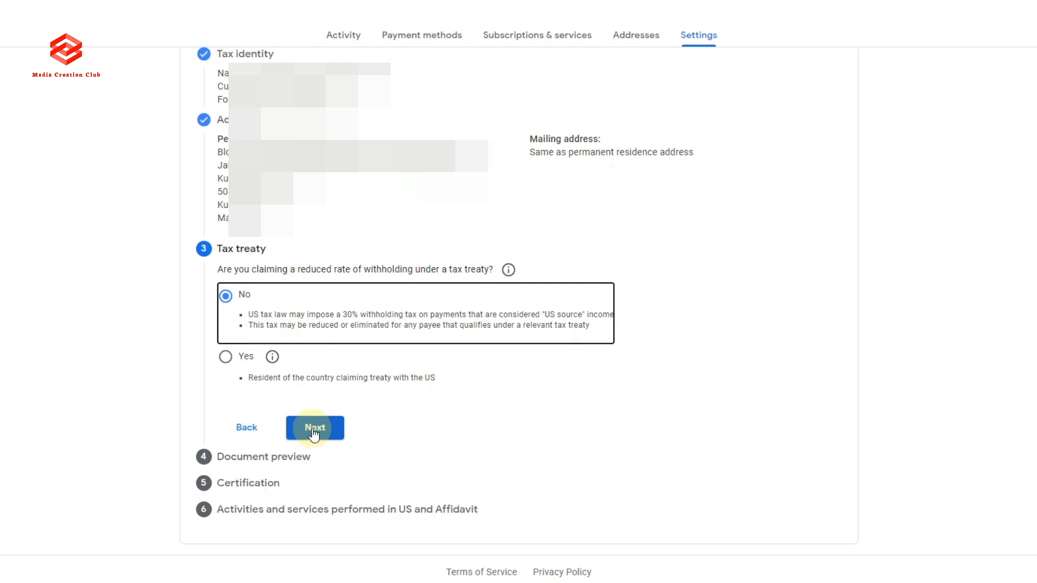
pyautogui.click(313, 431)
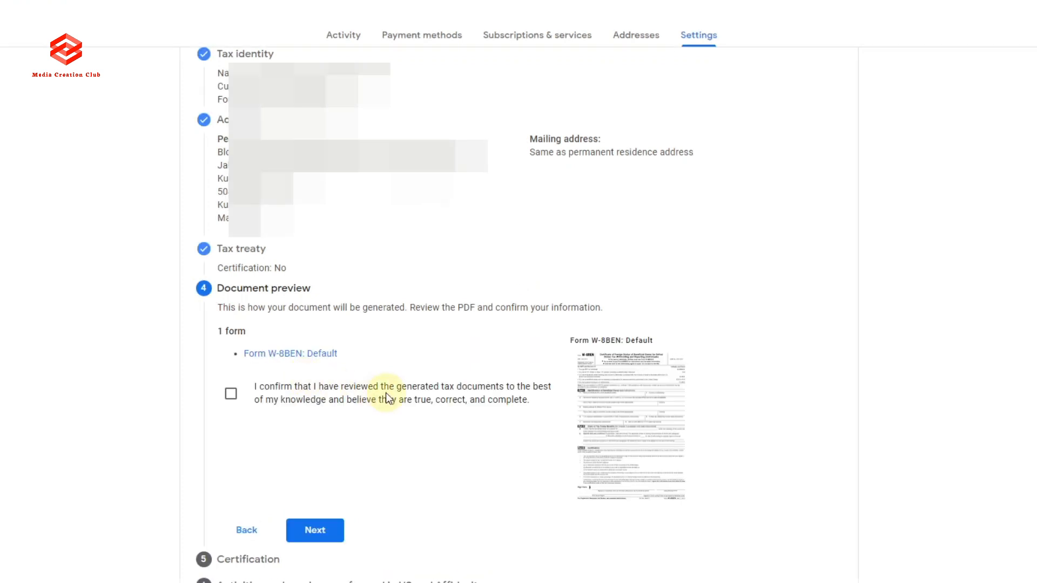
pyautogui.scroll(-1, 402, 332)
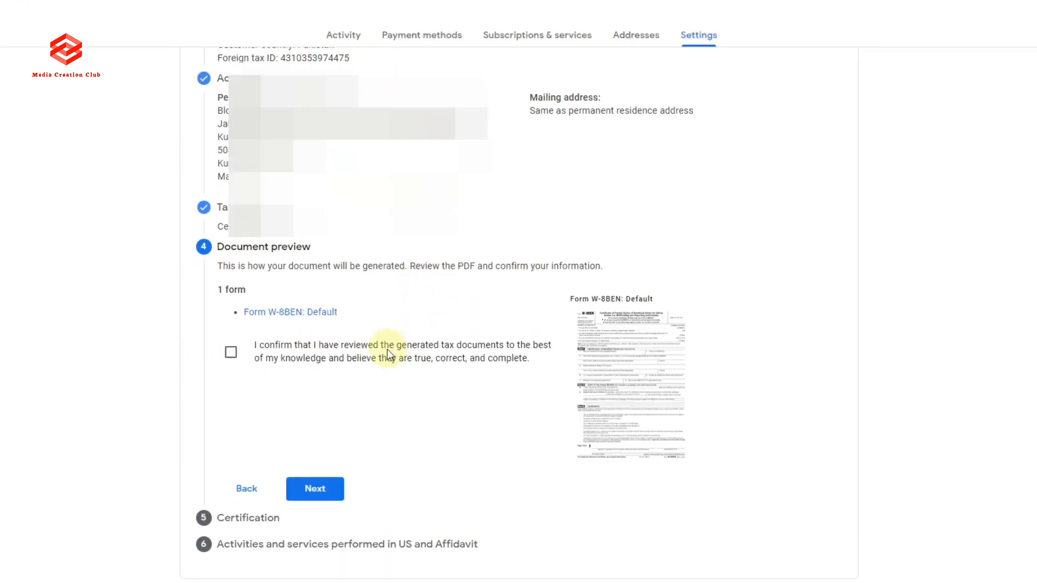
pyautogui.scroll(-2, 391, 342)
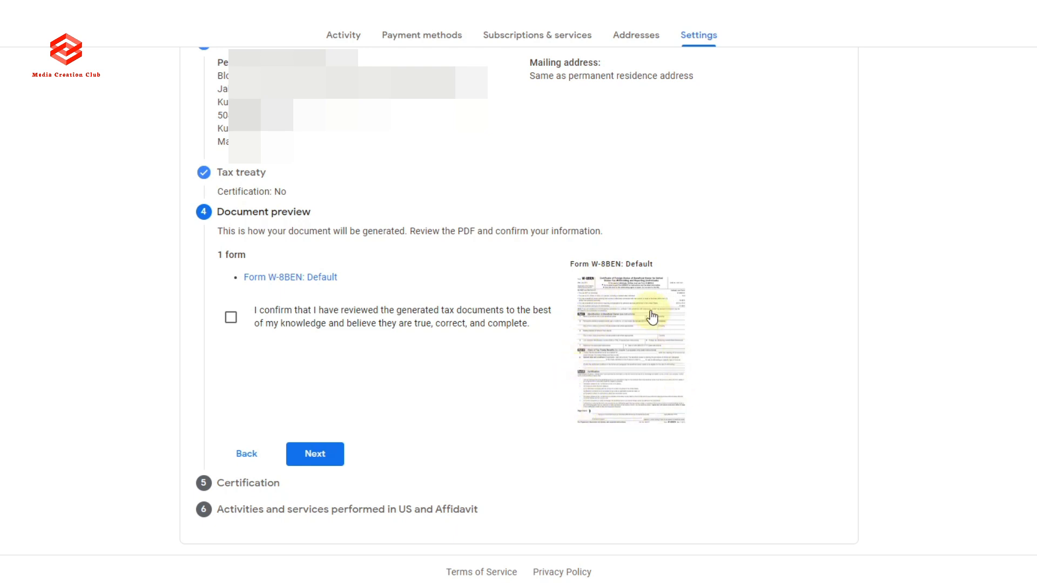
pyautogui.click(231, 320)
pyautogui.click(334, 457)
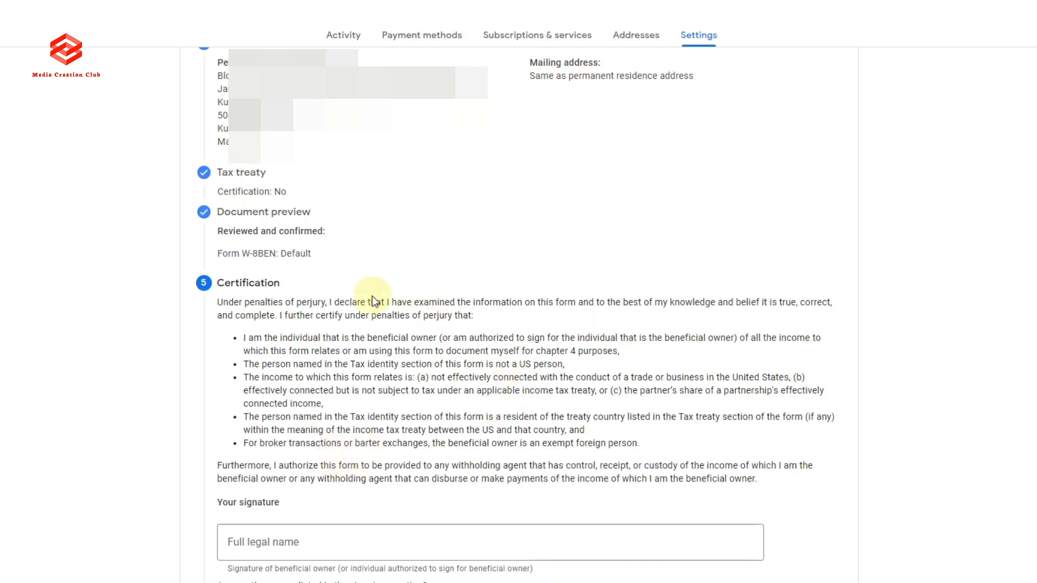
# Sign with the account holder's full legal name, confirming you are the person listed.
pyautogui.scroll(-2, 368, 296)
pyautogui.scroll(-1, 368, 296)
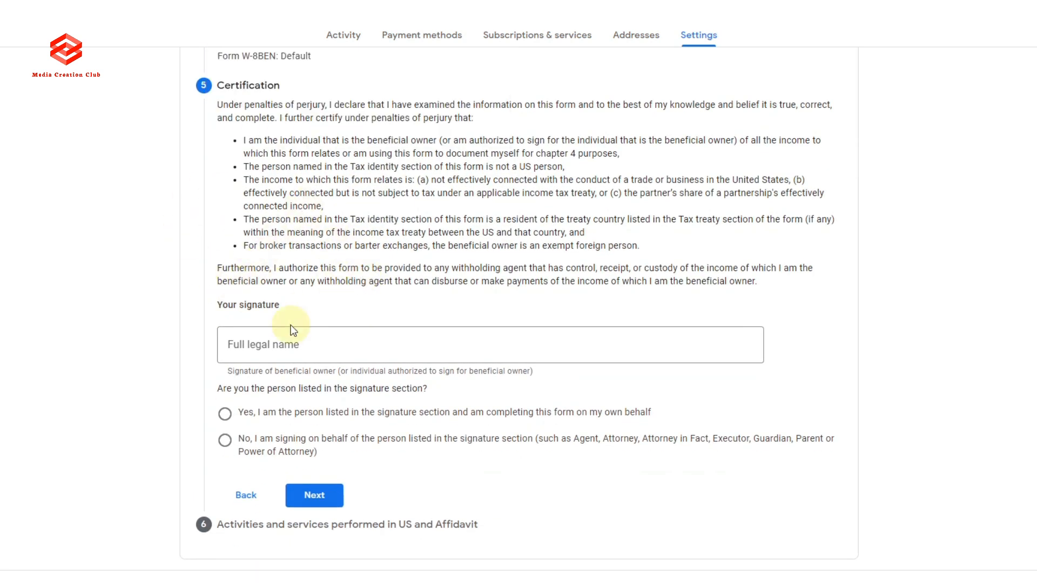
pyautogui.click(290, 339)
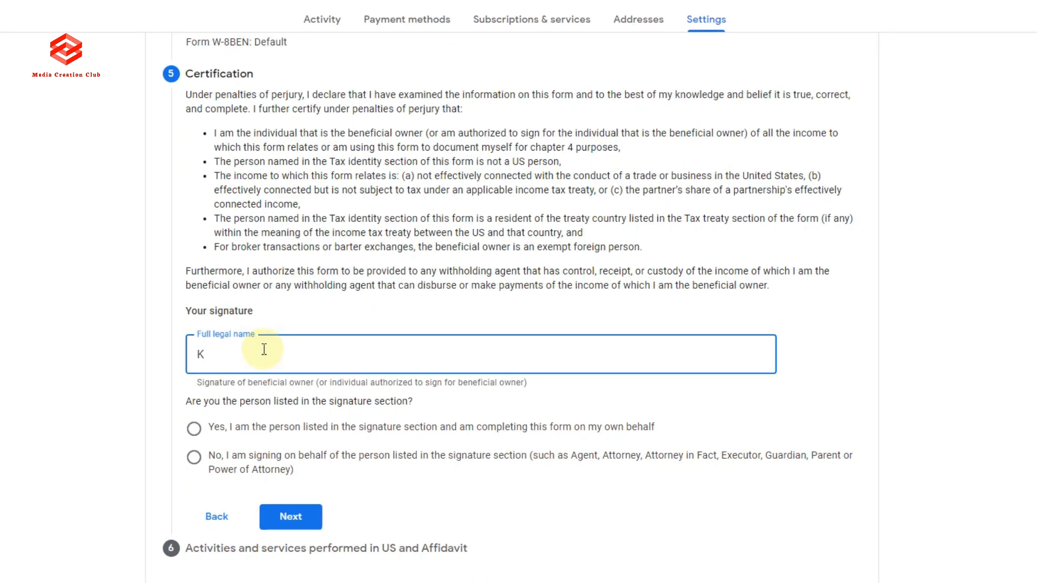
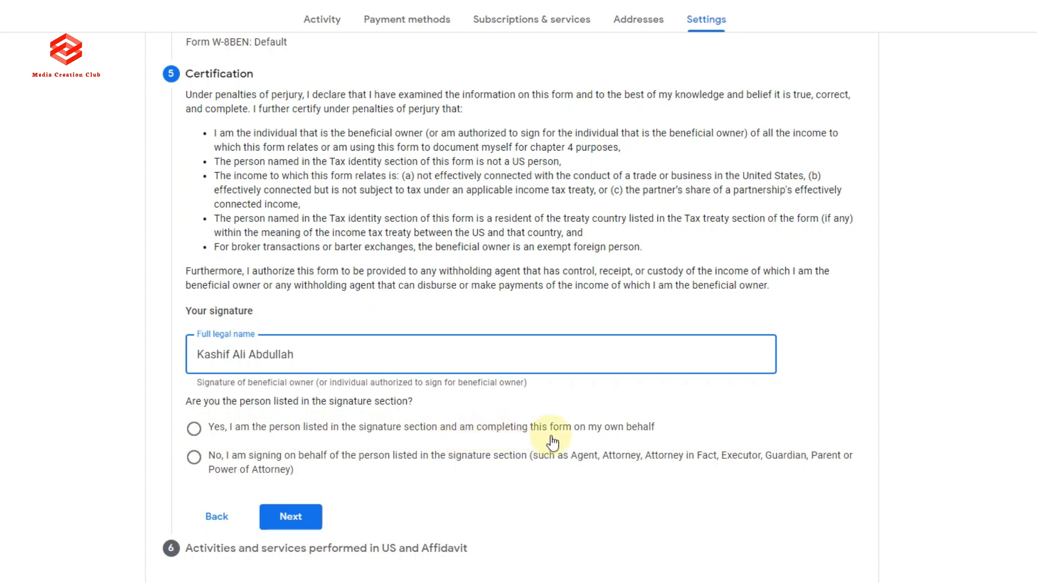
pyautogui.click(194, 430)
pyautogui.click(286, 517)
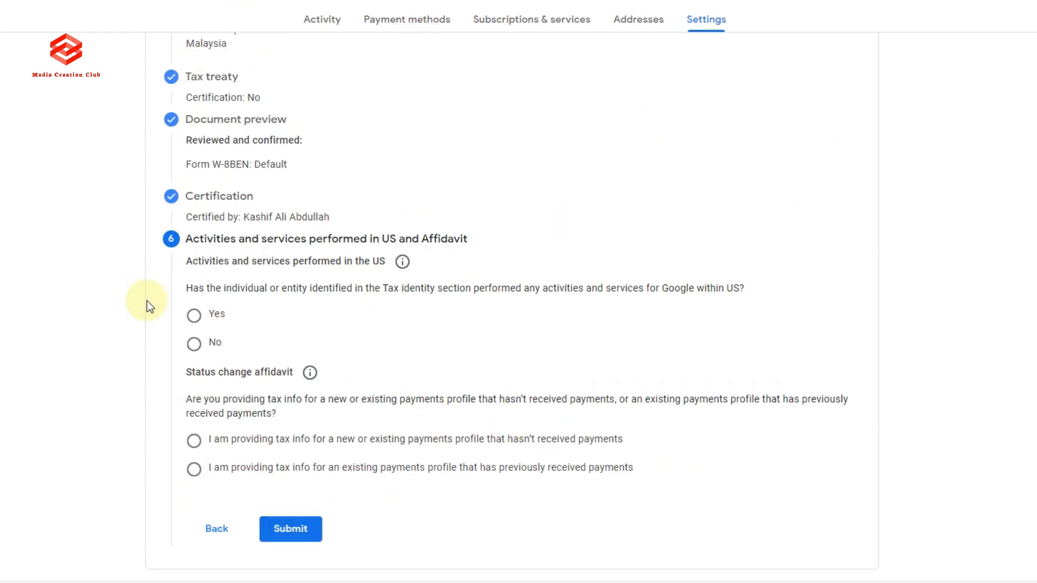
# Declare no US activities and an unchanged existing payments profile, then submit the W-8BEN form.
pyautogui.click(194, 344)
pyautogui.click(211, 378)
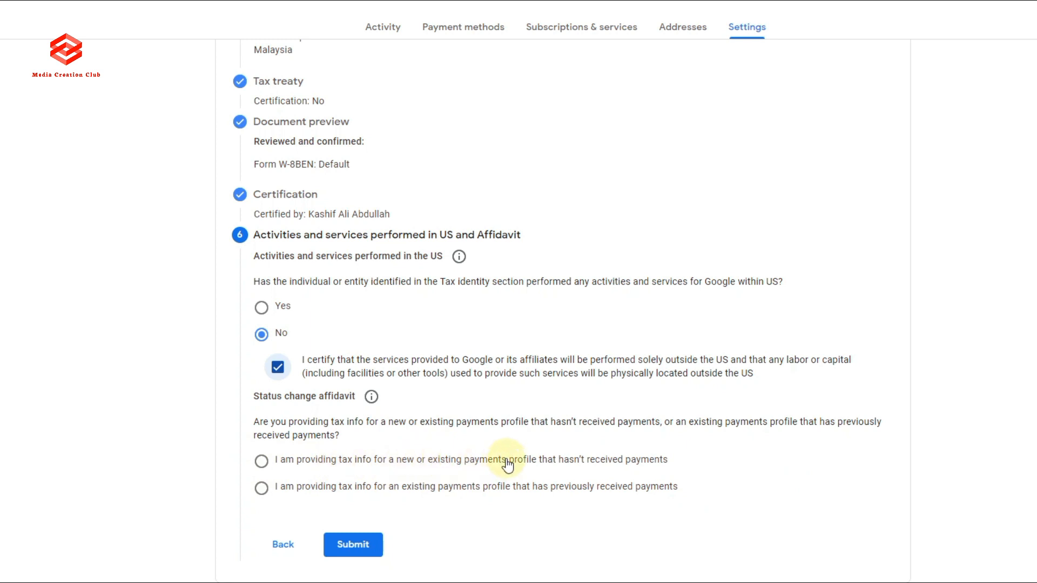
pyautogui.click(261, 489)
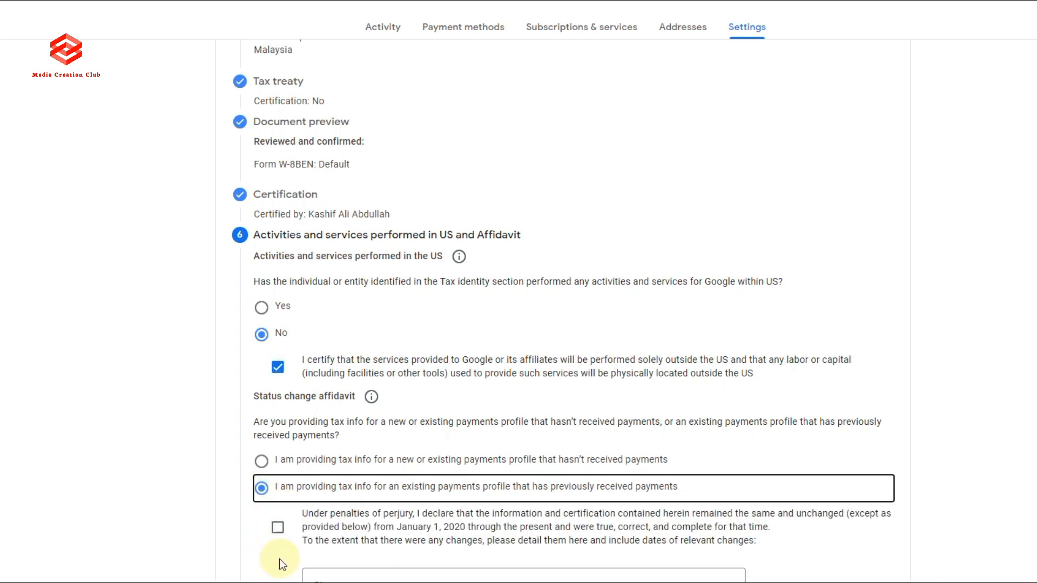
pyautogui.scroll(-3, 279, 559)
pyautogui.click(277, 388)
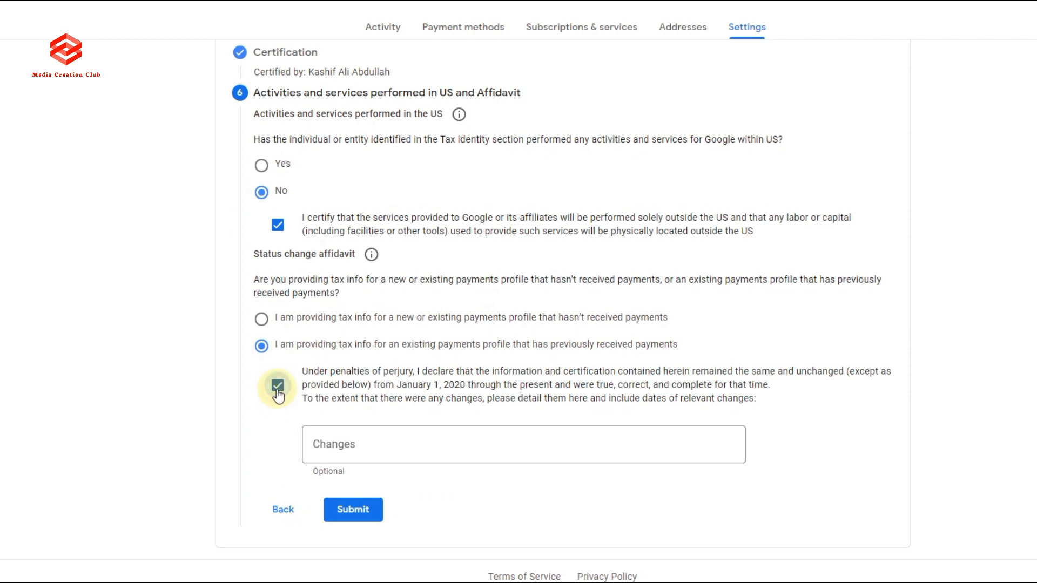
pyautogui.click(352, 510)
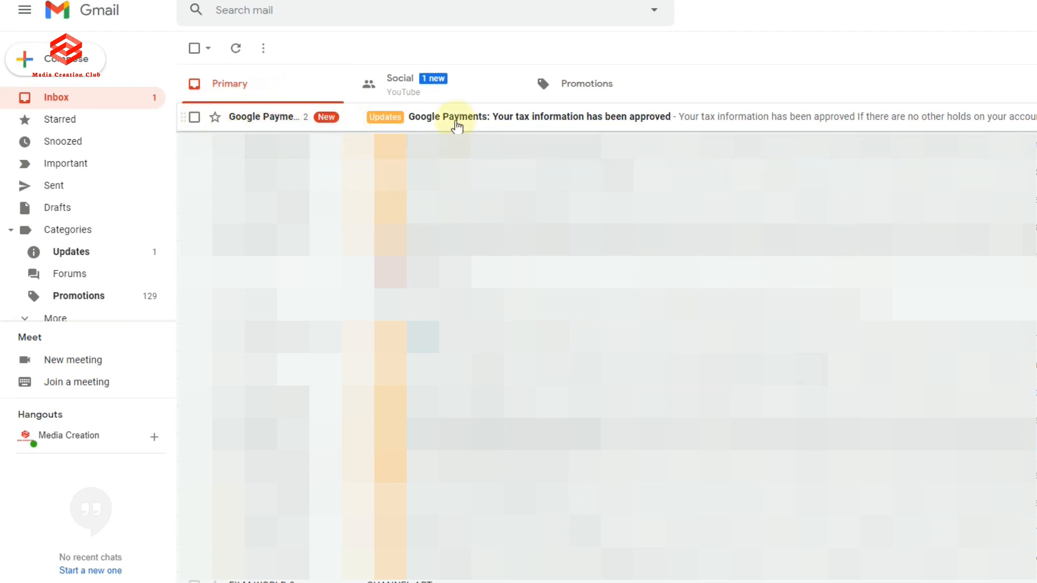
# Read the Google Payments 'Your tax information has been approved' email in Gmail.
pyautogui.click(452, 120)
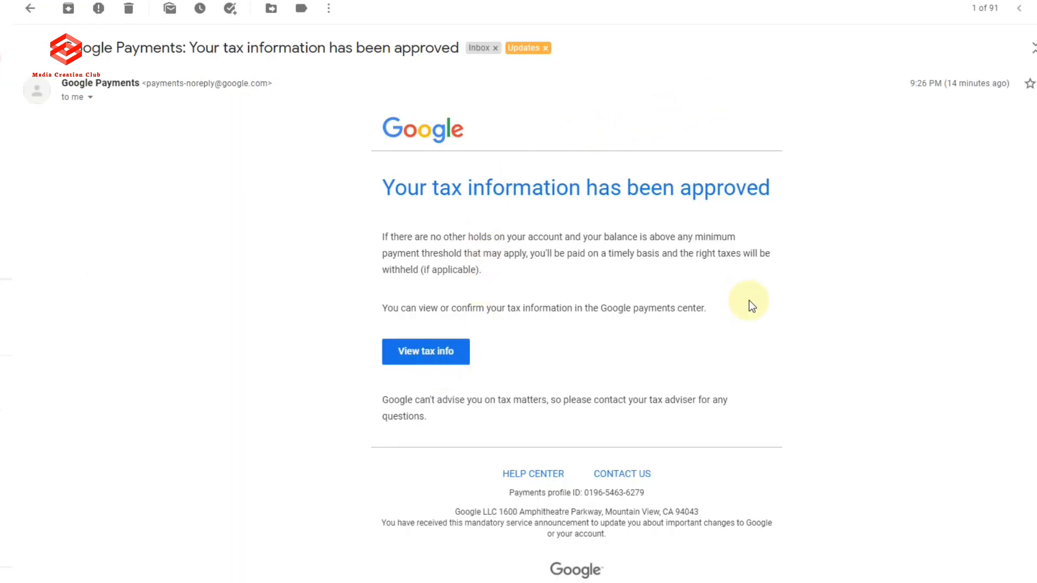
pyautogui.scroll(-1, 627, 284)
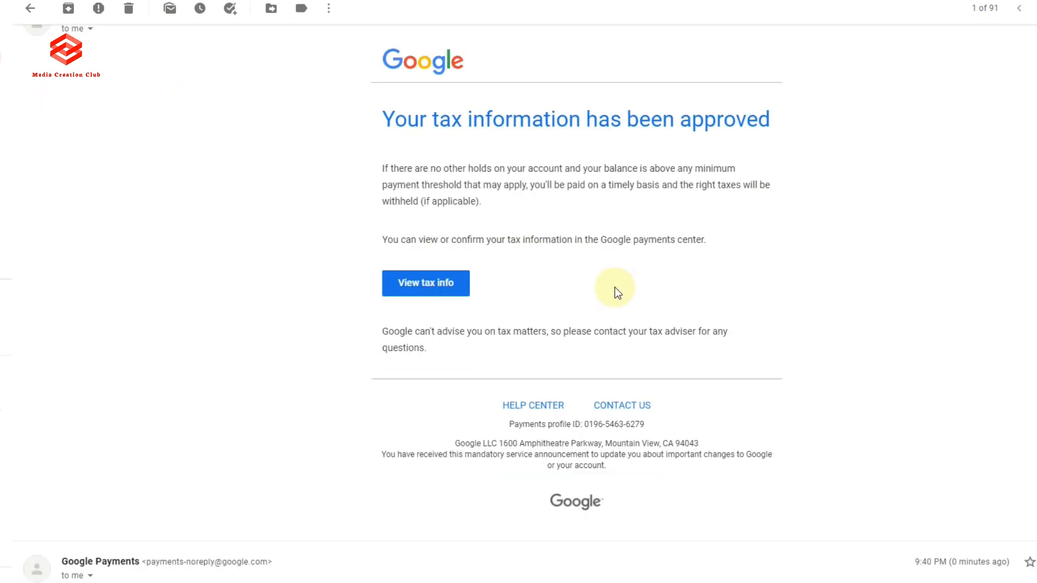
pyautogui.scroll(1, 281, 123)
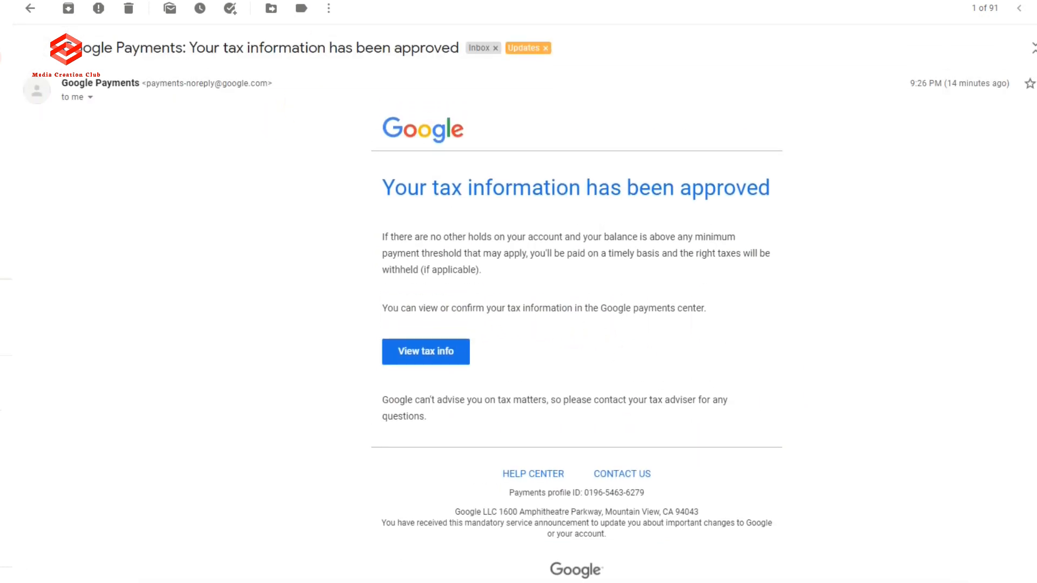